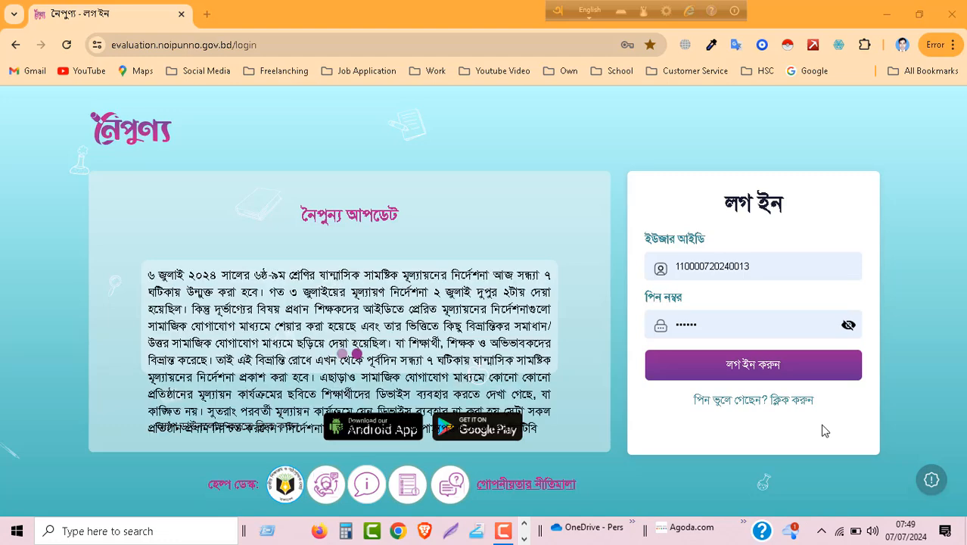
Step: Log in to the teacher account with the saved credentials and open শিখনকালীন মূল্যায়ন for ষষ্ঠ শ্রেণি ডিজিটাল প্রযুক্তি
{"action": "left_click", "coordinate": [743, 368]}
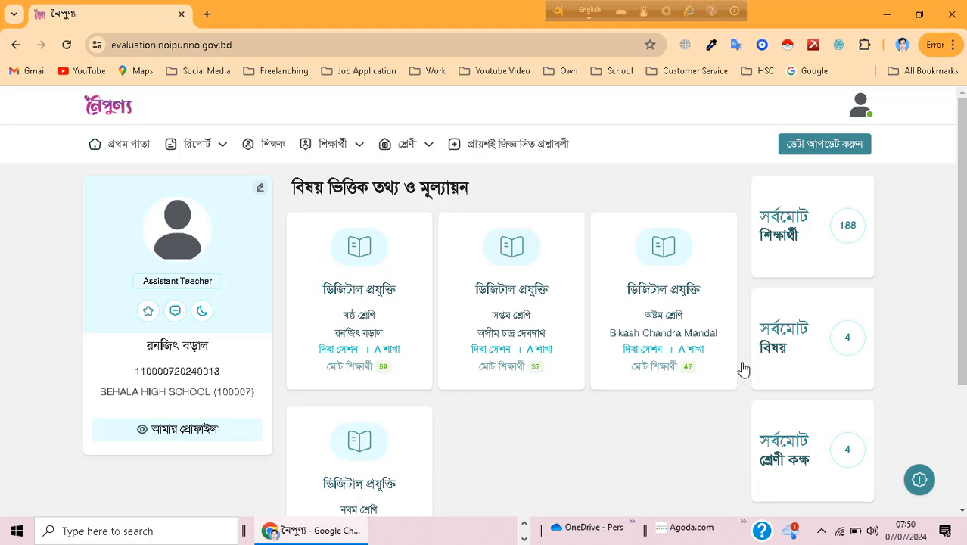
{"action": "left_click", "coordinate": [372, 352]}
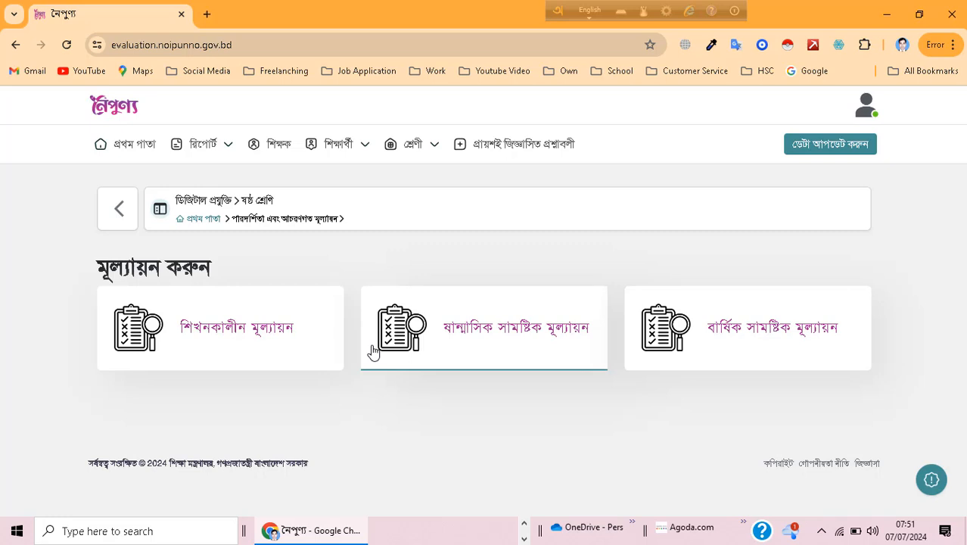
{"action": "double_click", "coordinate": [203, 338]}
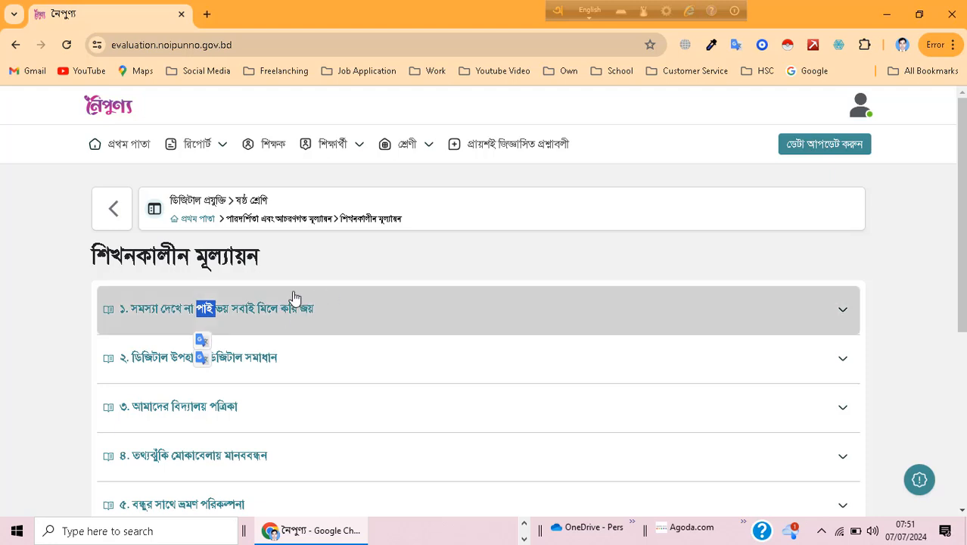
Step: Expand chapter ১ (সমস্যা দেখে না পাই ভয় সবাই মিলে করি জয়) and open performance indicator ০৬.০৬.০১.০১
{"action": "left_click", "coordinate": [417, 277]}
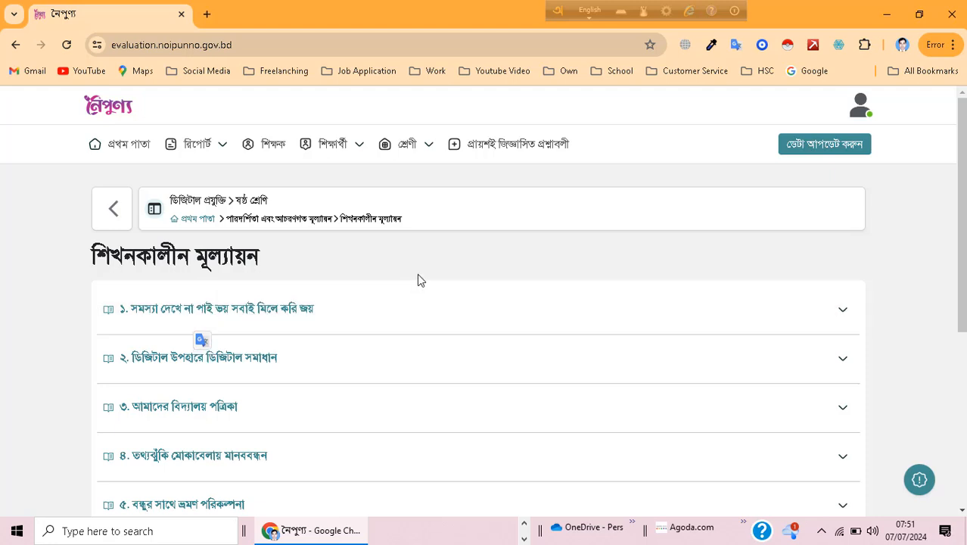
{"action": "left_click", "coordinate": [294, 317]}
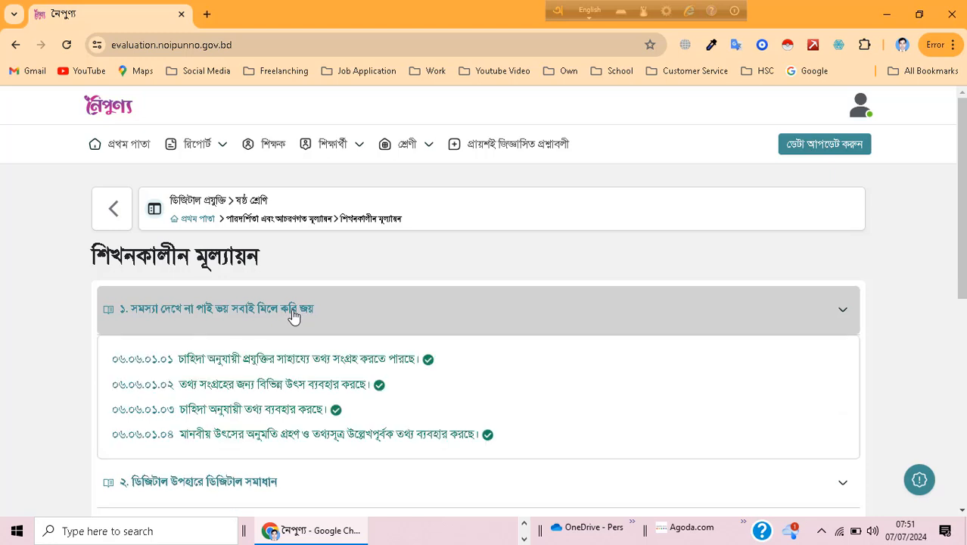
{"action": "left_click", "coordinate": [298, 361]}
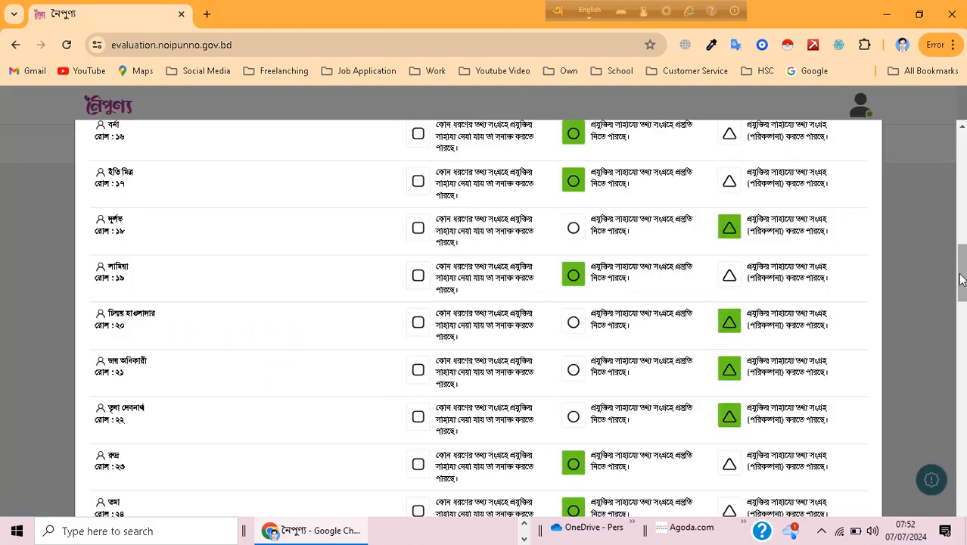
Step: Start a review request for the submitted indicator below the student list and enter "ভূল মূল্যায়ন" as the reason
{"action": "left_click_drag", "start_coordinate": [961, 280], "coordinate": [962, 496]}
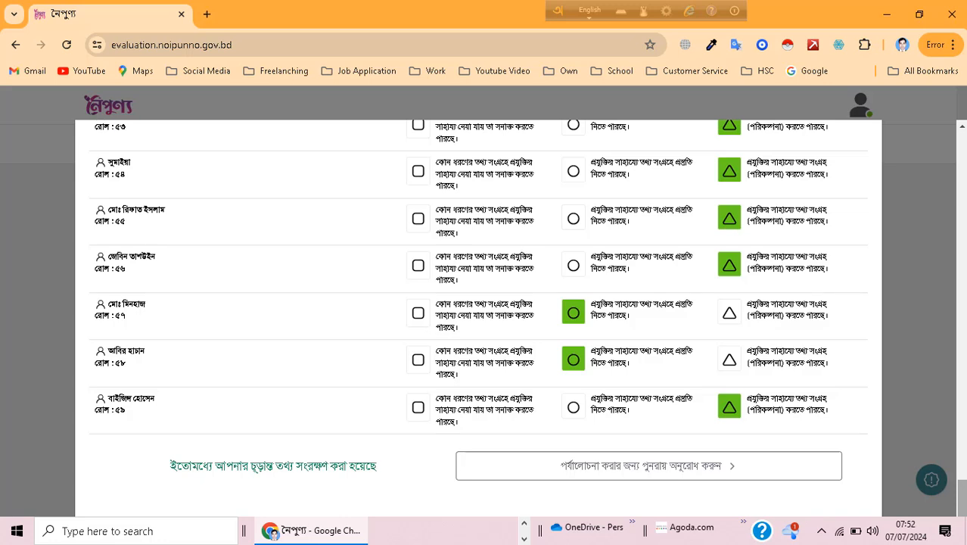
{"action": "left_click", "coordinate": [693, 472]}
{"action": "left_click", "coordinate": [962, 513]}
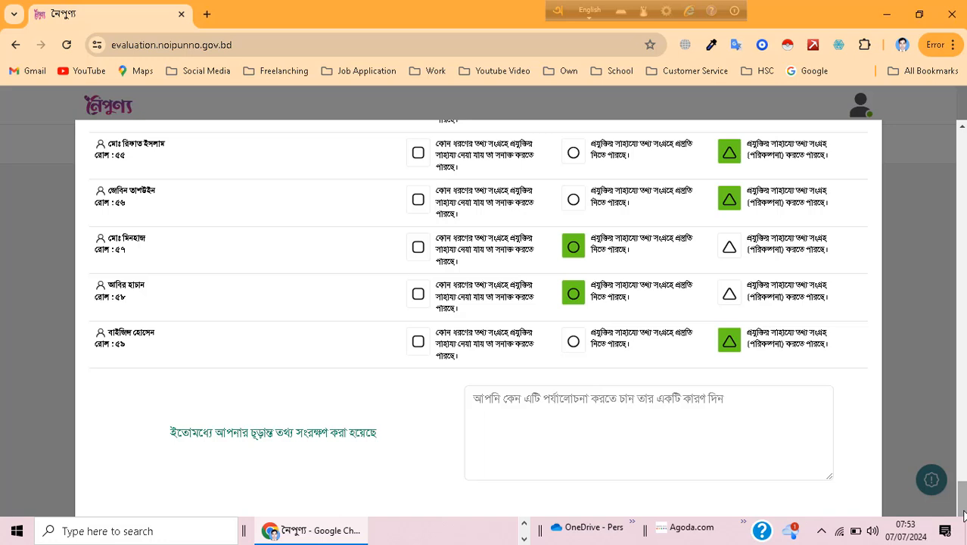
{"action": "left_click", "coordinate": [606, 443]}
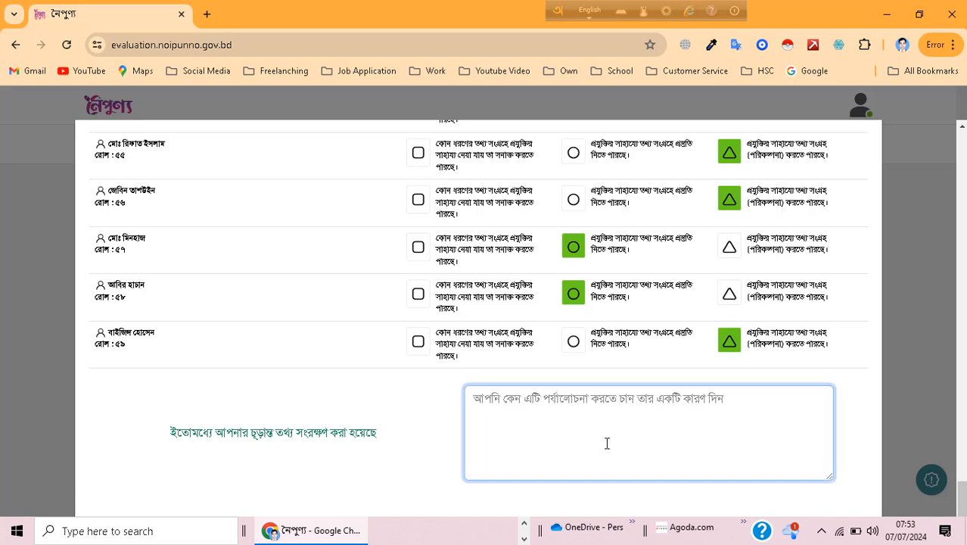
{"action": "key", "text": "F12"}
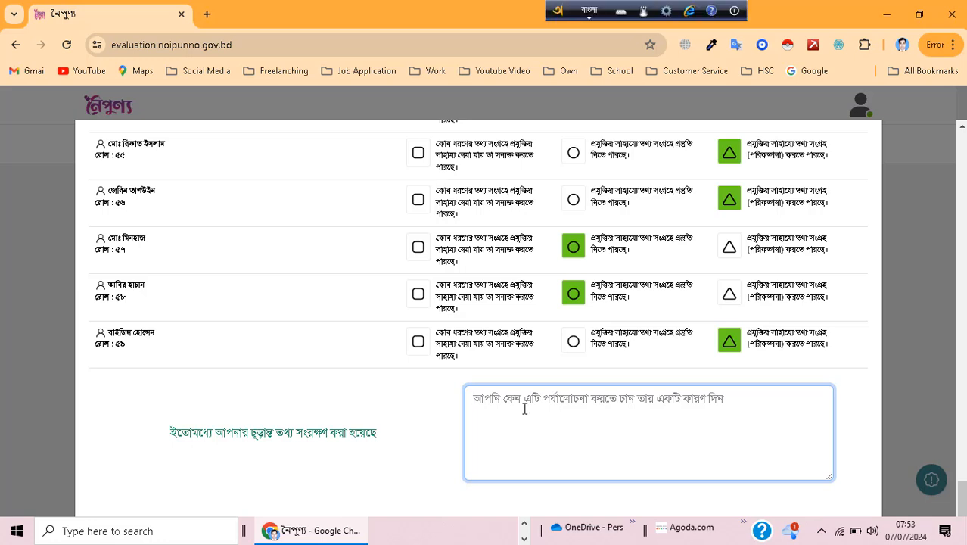
{"action": "type", "text": "vul mUlyaYn"}
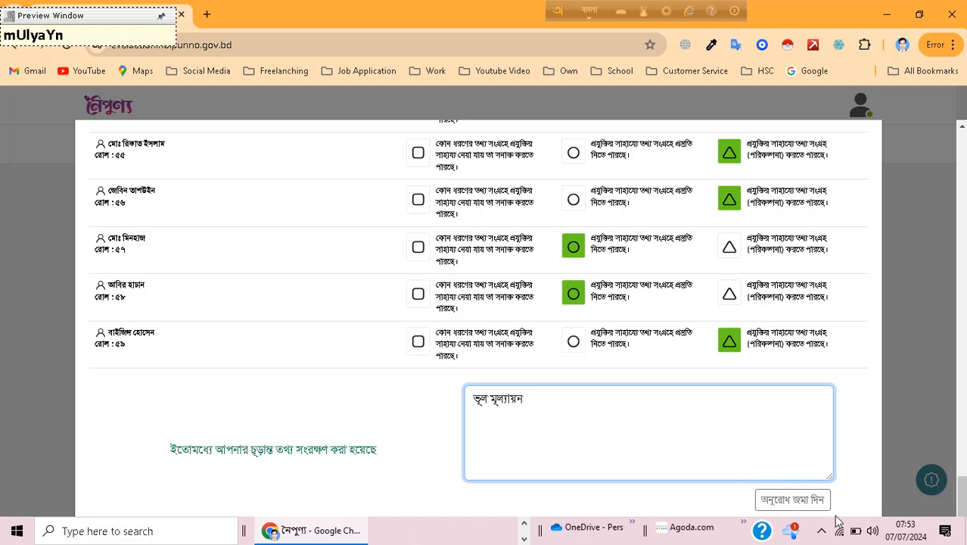
Step: Submit the review request, confirm that the review is wanted, and dismiss the acknowledgement
{"action": "left_click", "coordinate": [799, 509]}
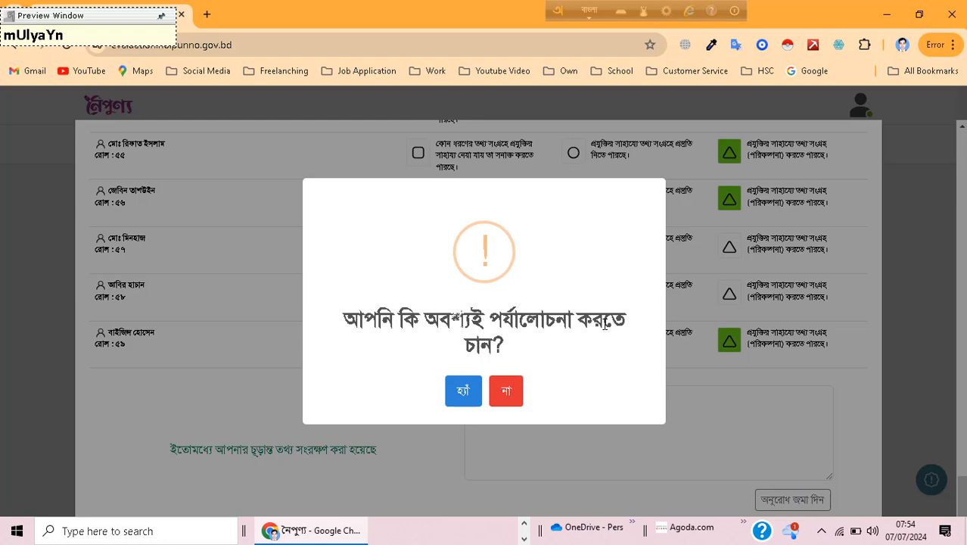
{"action": "left_click", "coordinate": [465, 391]}
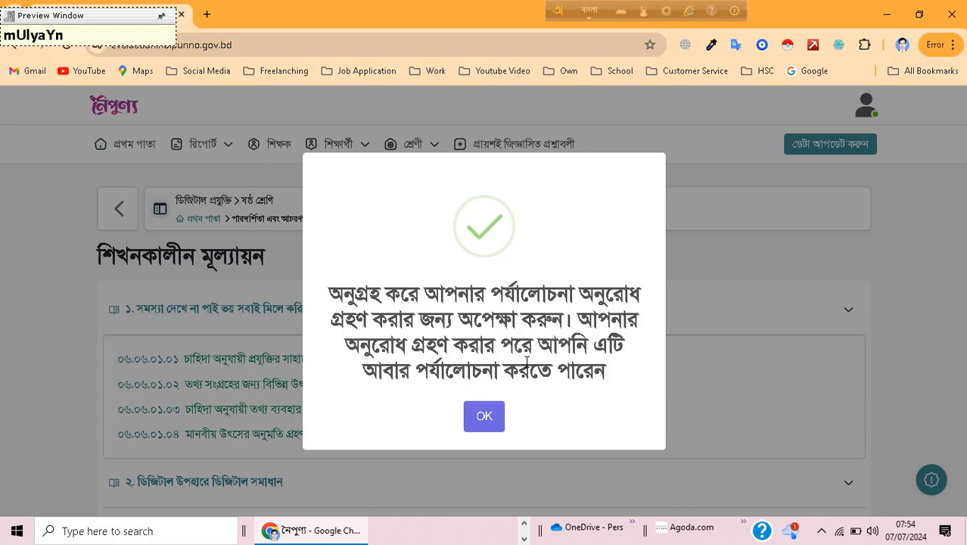
{"action": "left_click", "coordinate": [484, 418]}
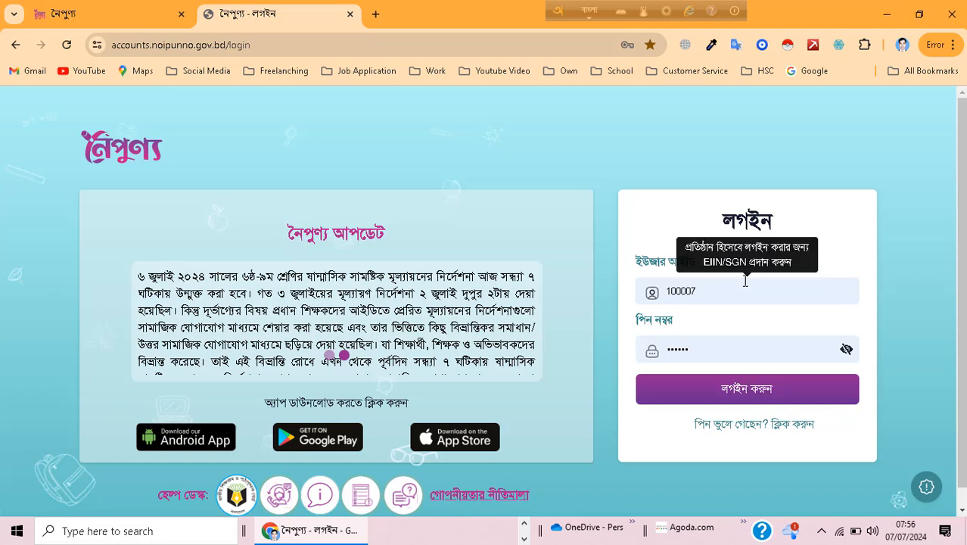
Step: Log in to the institution account with the saved credentials and approve the teacher's class 6 PI re-evaluation request on its dashboard
{"action": "left_click", "coordinate": [755, 391]}
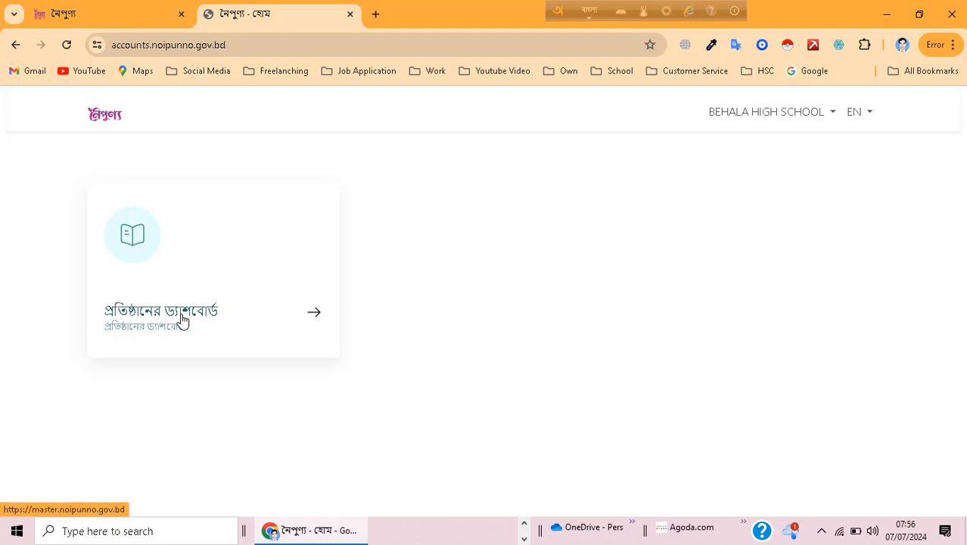
{"action": "left_click", "coordinate": [204, 316]}
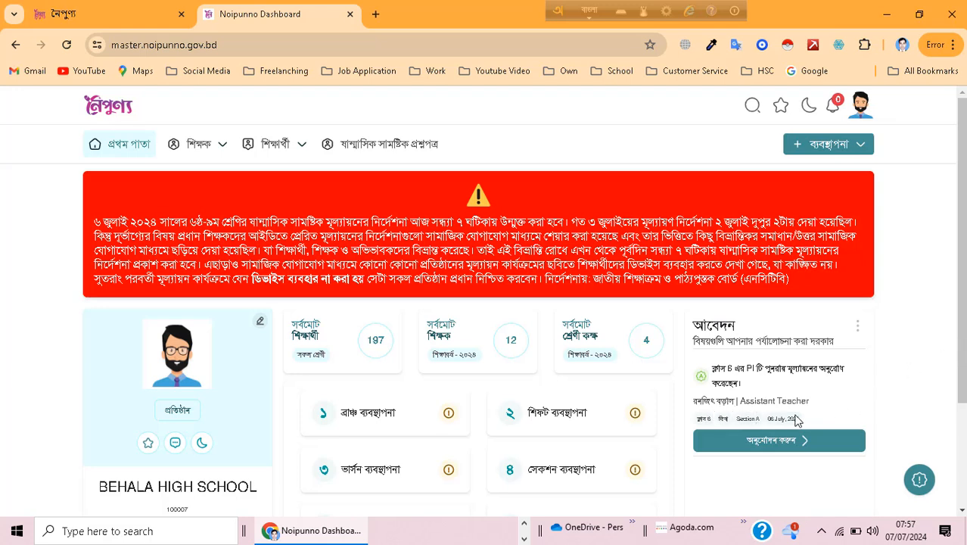
{"action": "left_click", "coordinate": [768, 446]}
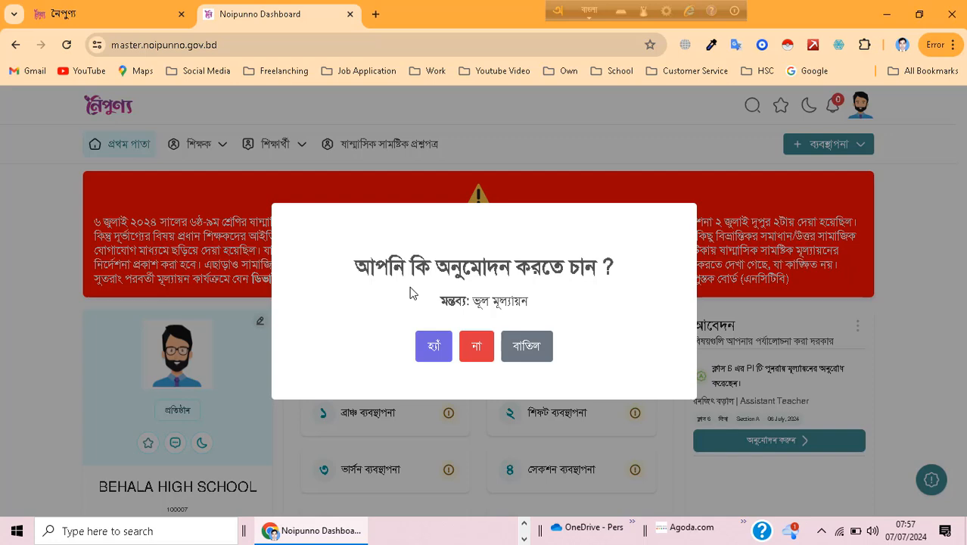
{"action": "left_click", "coordinate": [433, 348]}
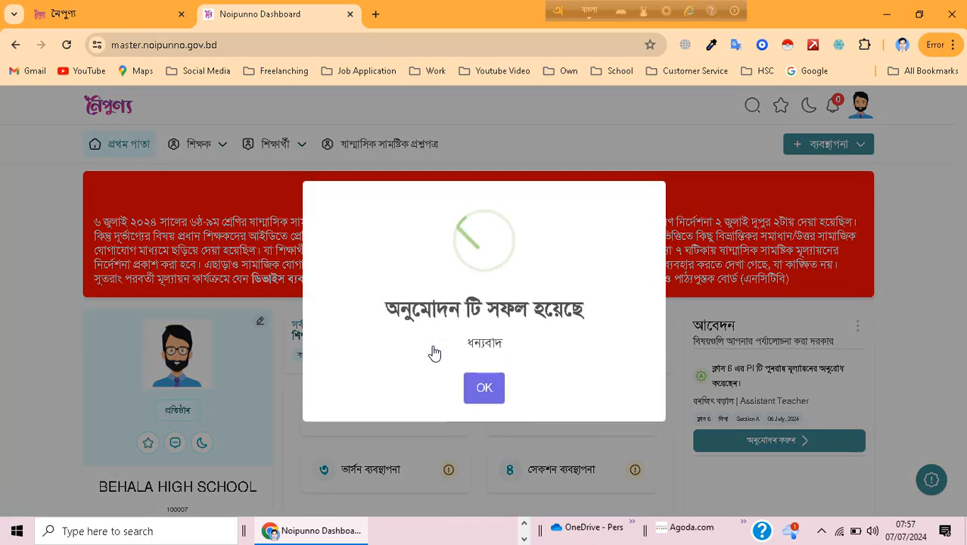
{"action": "left_click", "coordinate": [484, 390]}
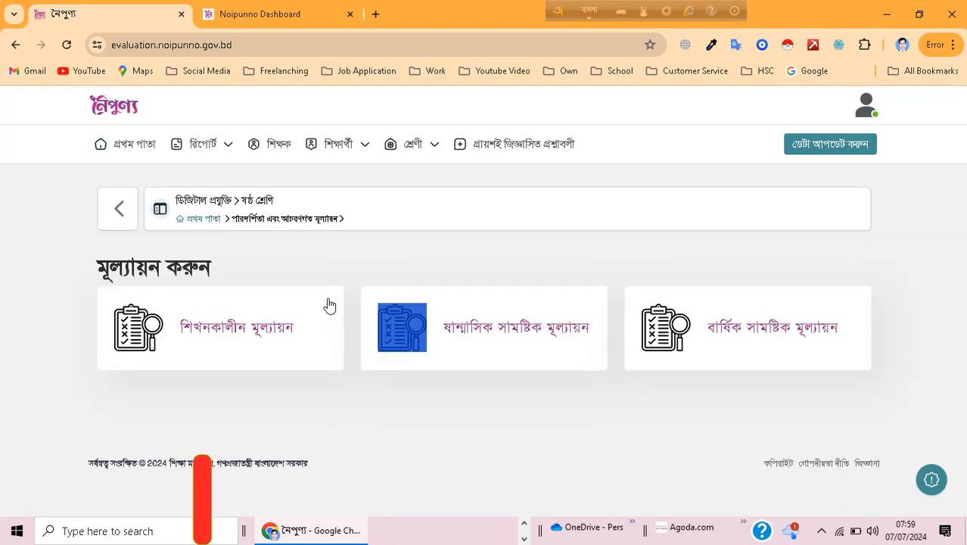
Step: In the teacher account, reopen শিখনকালীন মূল্যায়ন for ষষ্ঠ শ্রেণি ডিজিটাল প্রযুক্তি and expand chapter ১
{"action": "double_click", "coordinate": [250, 333]}
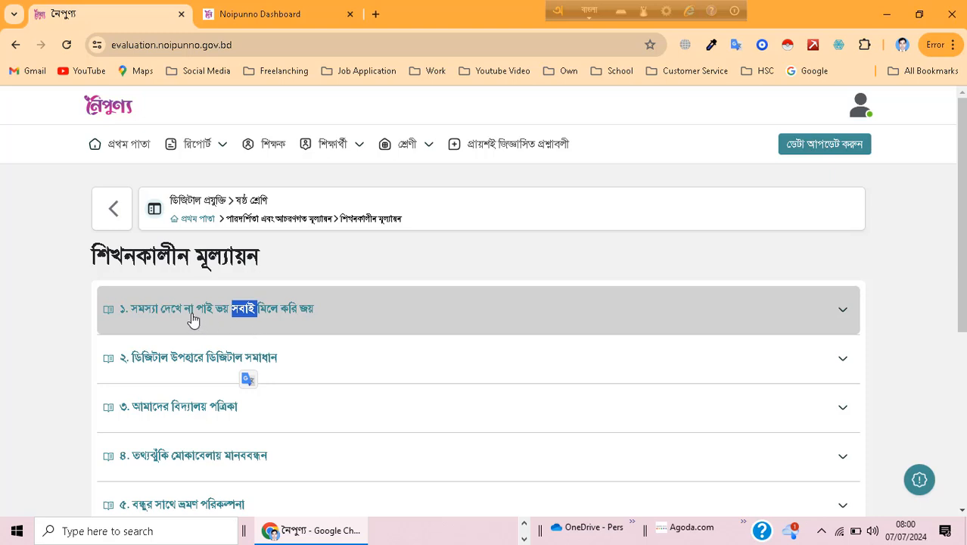
{"action": "left_click", "coordinate": [193, 319]}
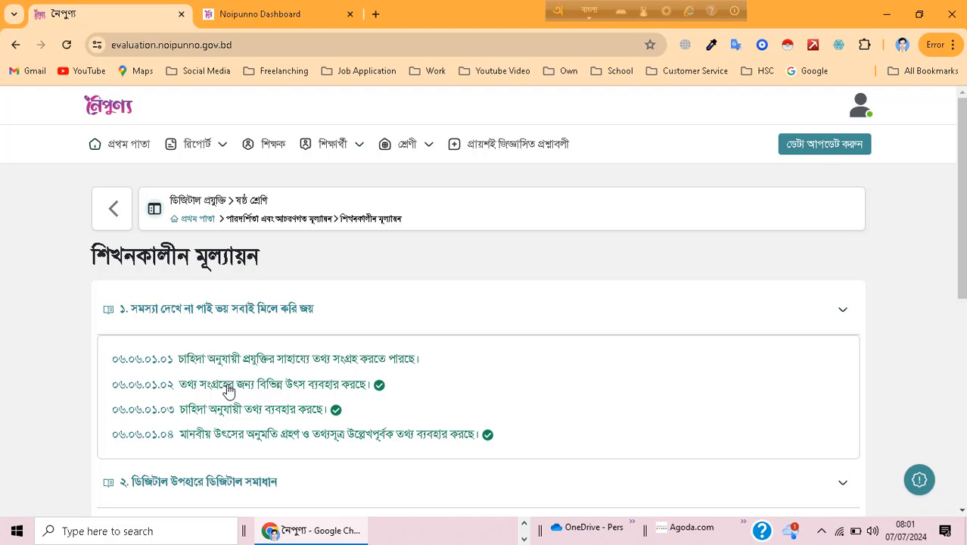
Step: Try to change the roll ১ student's rating to circle and to square in indicator ০৬.০৬.০১.০২, and close the indicator
{"action": "left_click", "coordinate": [229, 391]}
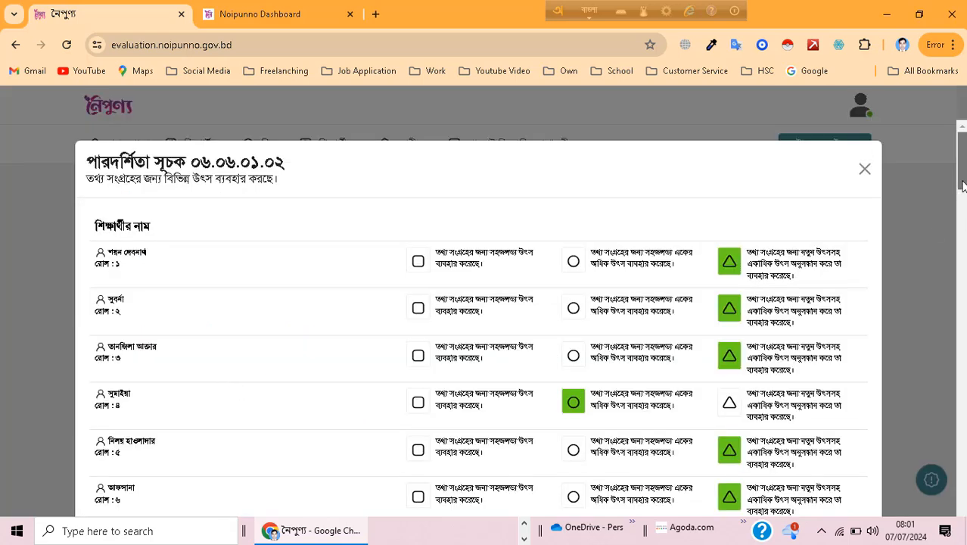
{"action": "left_click_drag", "start_coordinate": [962, 186], "coordinate": [962, 488]}
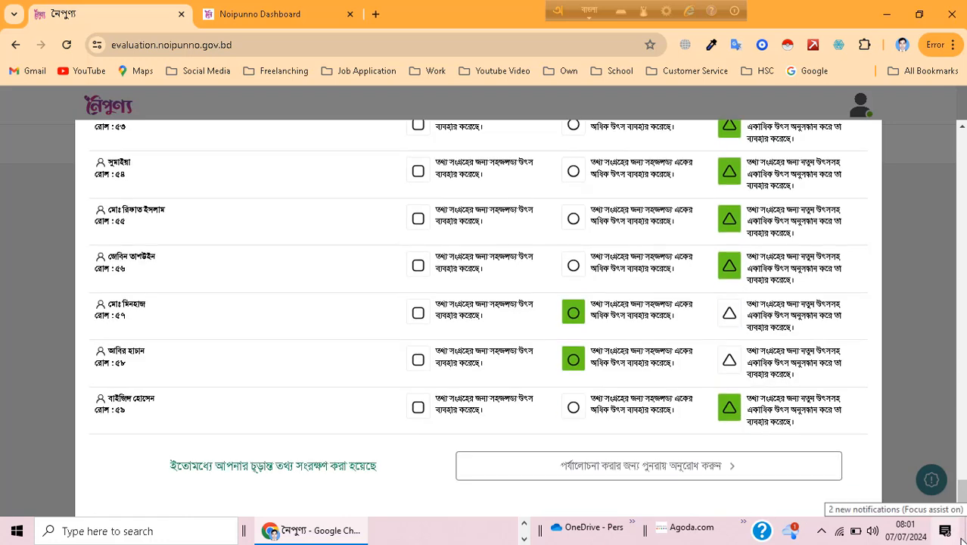
{"action": "left_click_drag", "start_coordinate": [962, 490], "coordinate": [934, 161]}
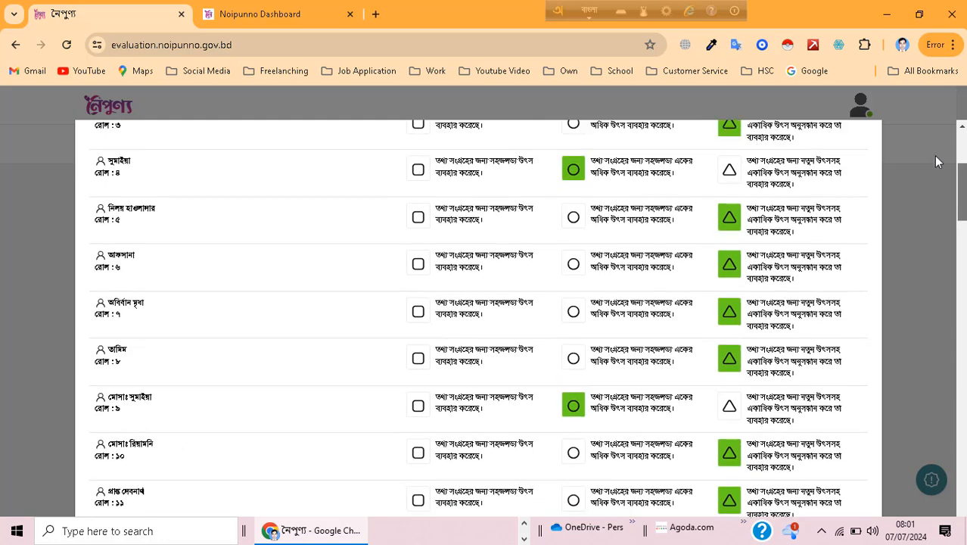
{"action": "scroll", "coordinate": [935, 161], "scroll_direction": "up", "scroll_amount": 3}
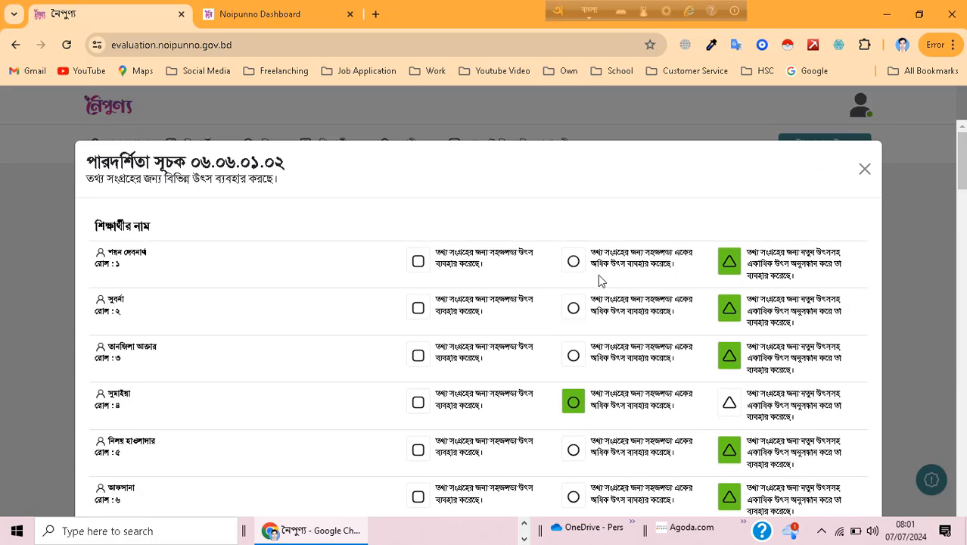
{"action": "double_click", "coordinate": [575, 265]}
{"action": "double_click", "coordinate": [417, 268]}
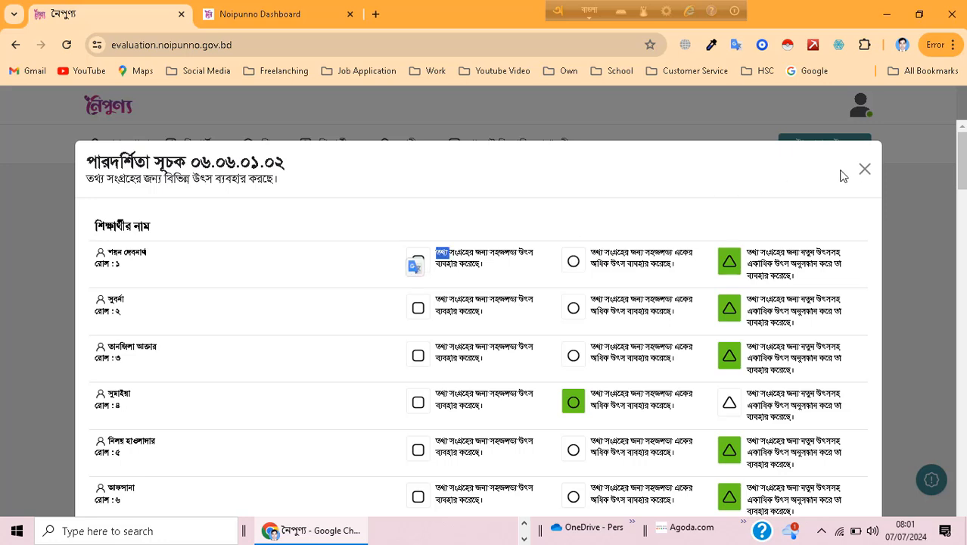
{"action": "left_click", "coordinate": [865, 168]}
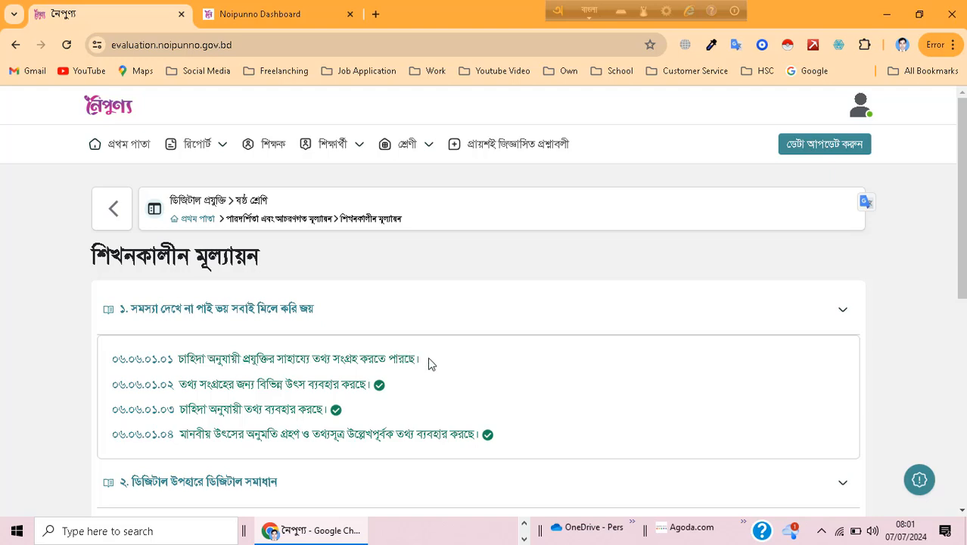
Step: Open indicator ০৬.০৬.০১.০১ and switch the roll ১ student's rating to circle and back to triangle
{"action": "left_click", "coordinate": [317, 364]}
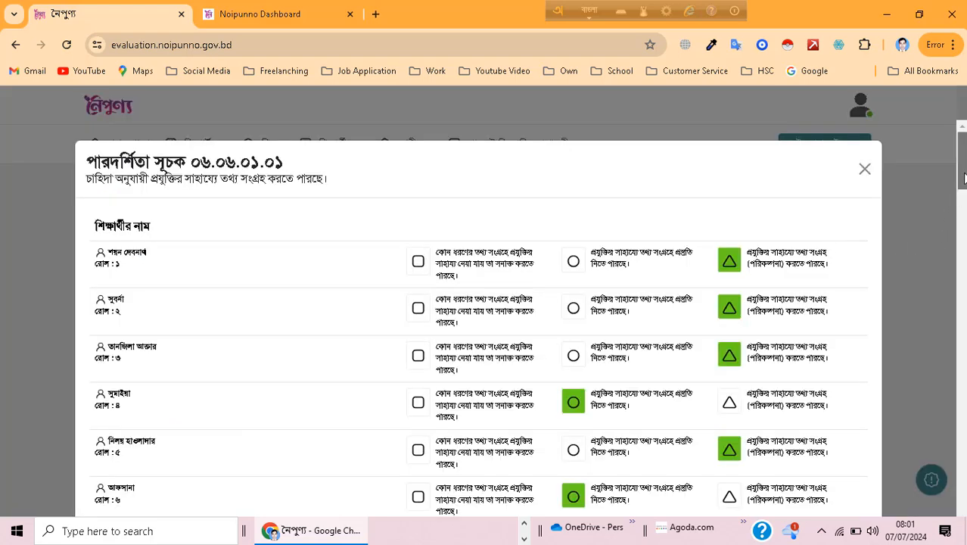
{"action": "left_click_drag", "start_coordinate": [962, 172], "coordinate": [962, 184]}
{"action": "scroll", "coordinate": [962, 184], "scroll_direction": "up", "scroll_amount": 1}
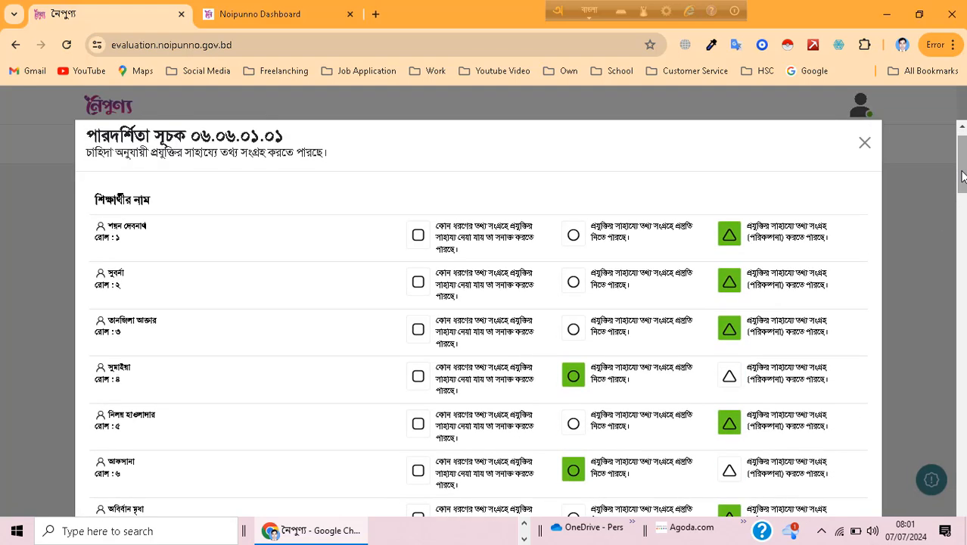
{"action": "left_click", "coordinate": [573, 236]}
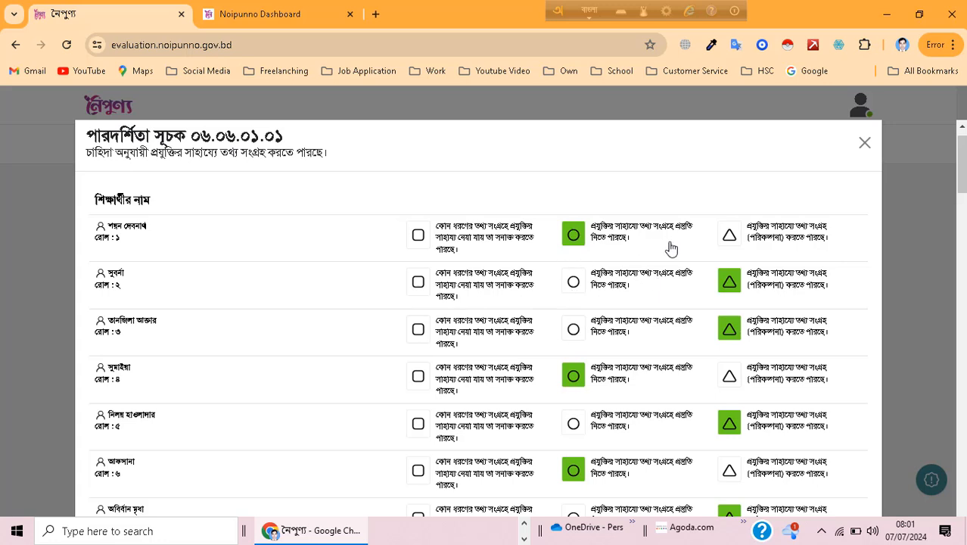
{"action": "left_click", "coordinate": [729, 238]}
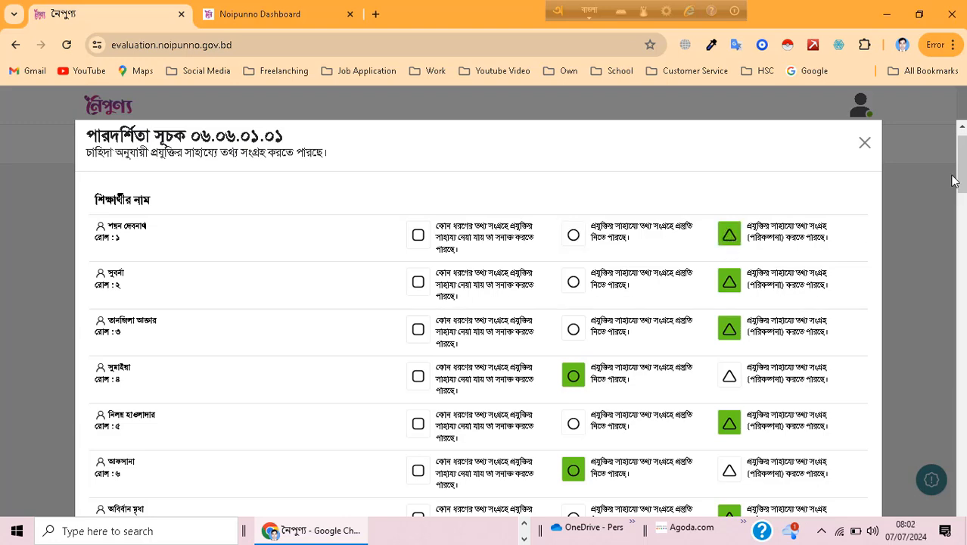
Step: Submit the reviewed ratings of indicator ০৬.০৬.০১.০১ as final and confirm saving the data
{"action": "left_click_drag", "start_coordinate": [962, 182], "coordinate": [959, 535]}
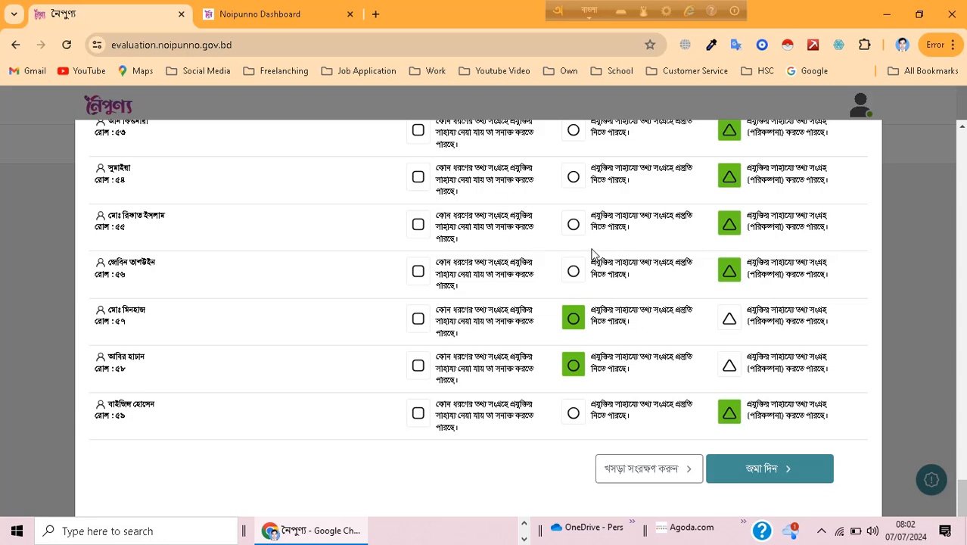
{"action": "left_click", "coordinate": [768, 470]}
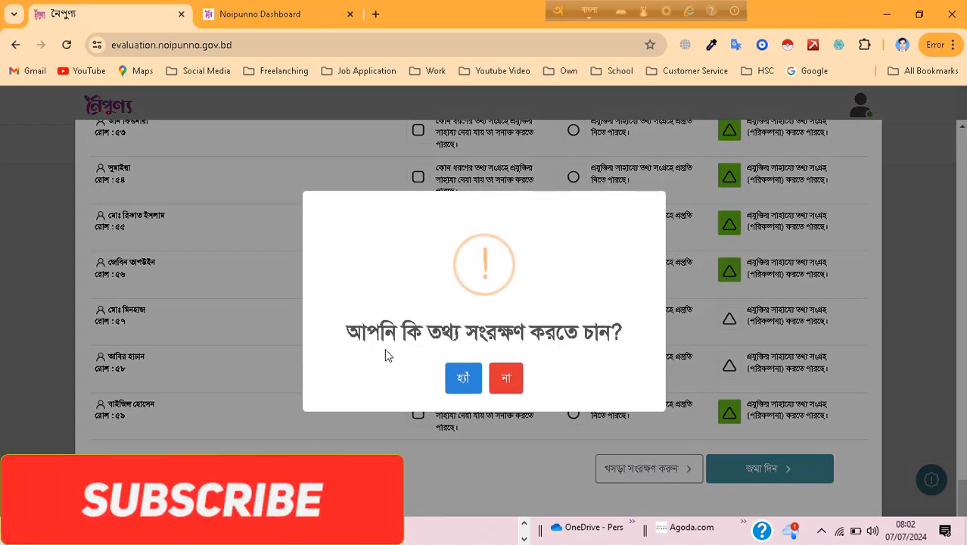
{"action": "left_click", "coordinate": [462, 385]}
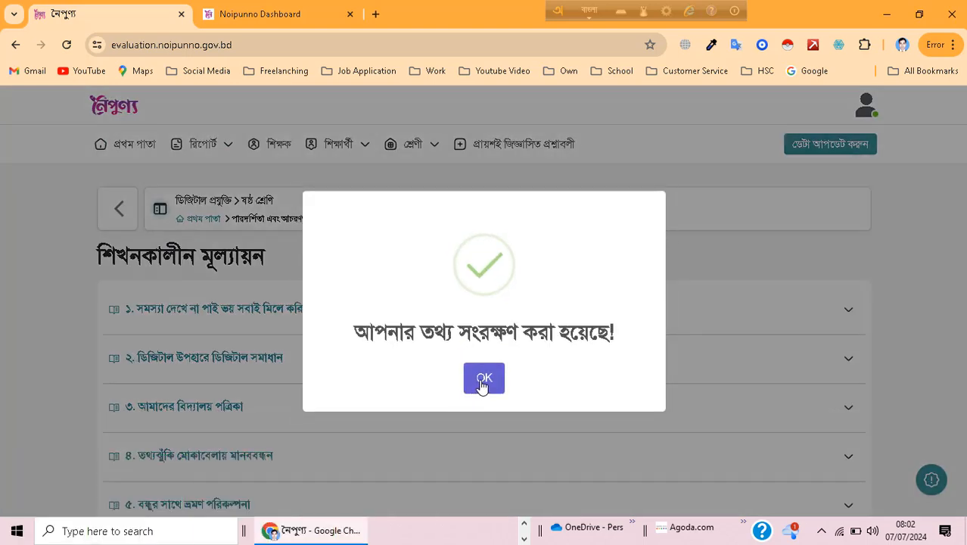
{"action": "left_click", "coordinate": [482, 384]}
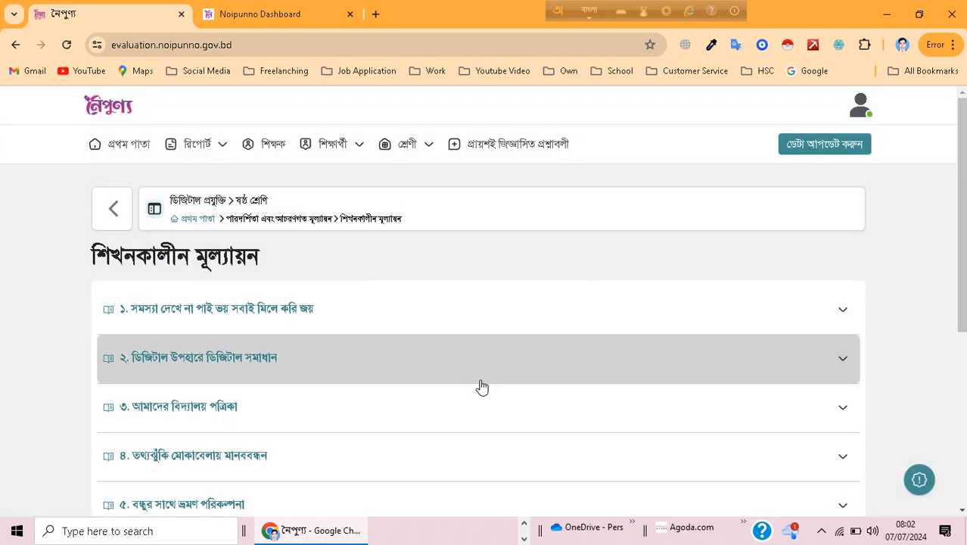